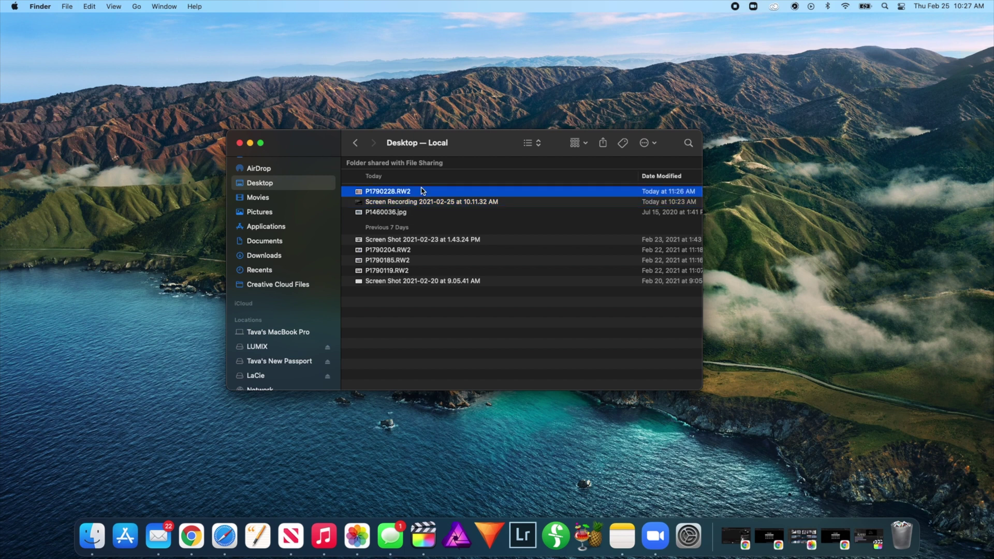
Step: Preview P1790228.RW2 and P1460036.jpg from the Desktop folder to examine the handwritten sheet and the mountain photo
key(space)
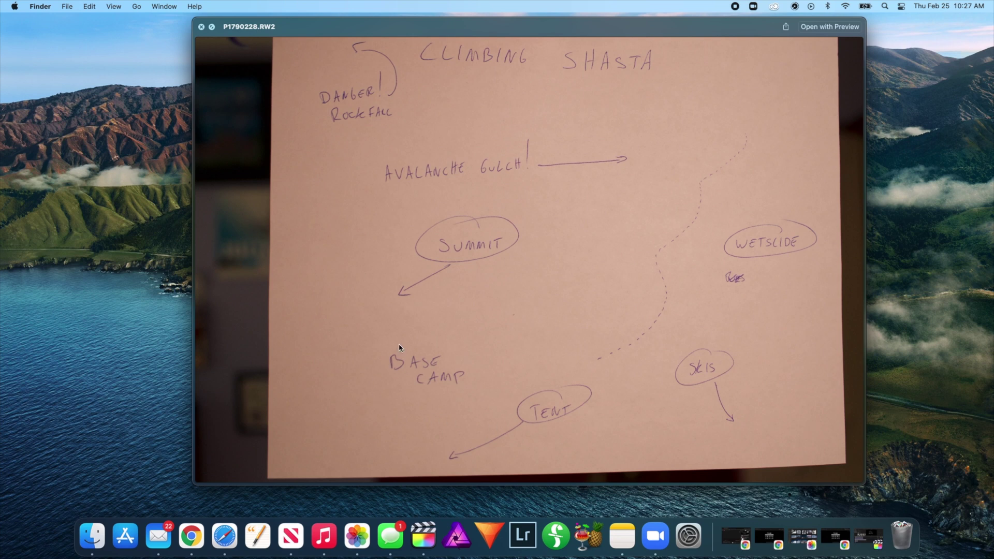
key(space)
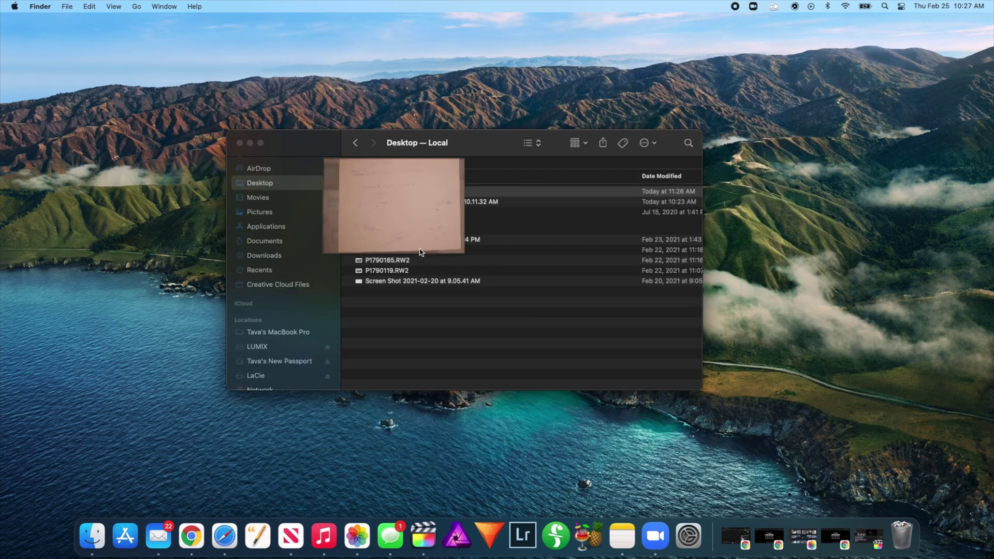
key(Down)
key(Down)
key(space)
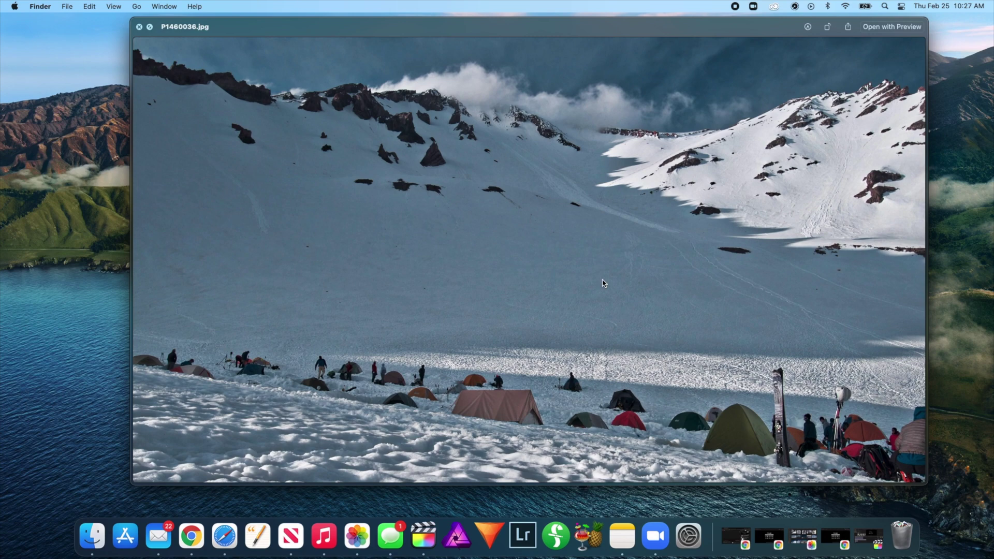
key(space)
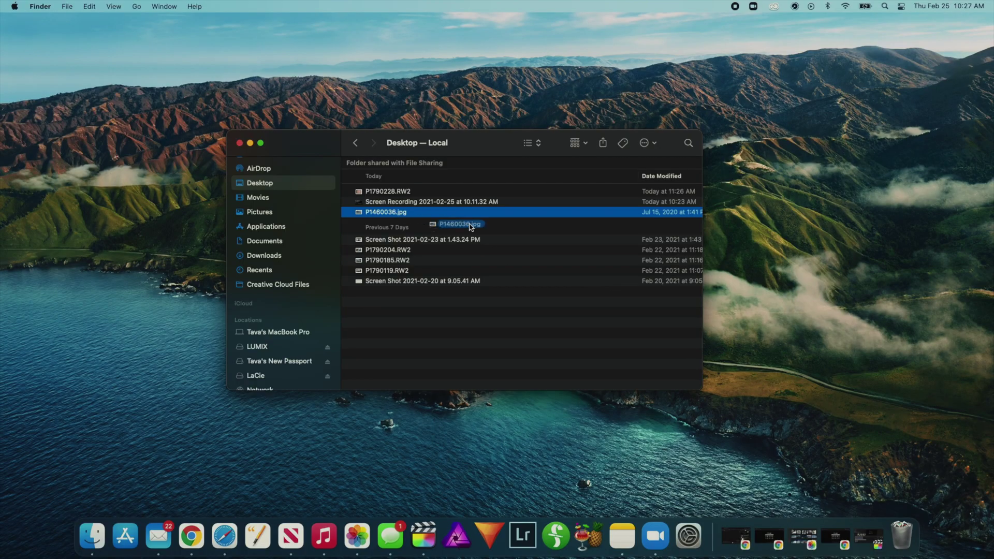
Step: Open P1460036.jpg in Affinity Photo and place P1790228.RW2 on top of it as an image layer
click(456, 533)
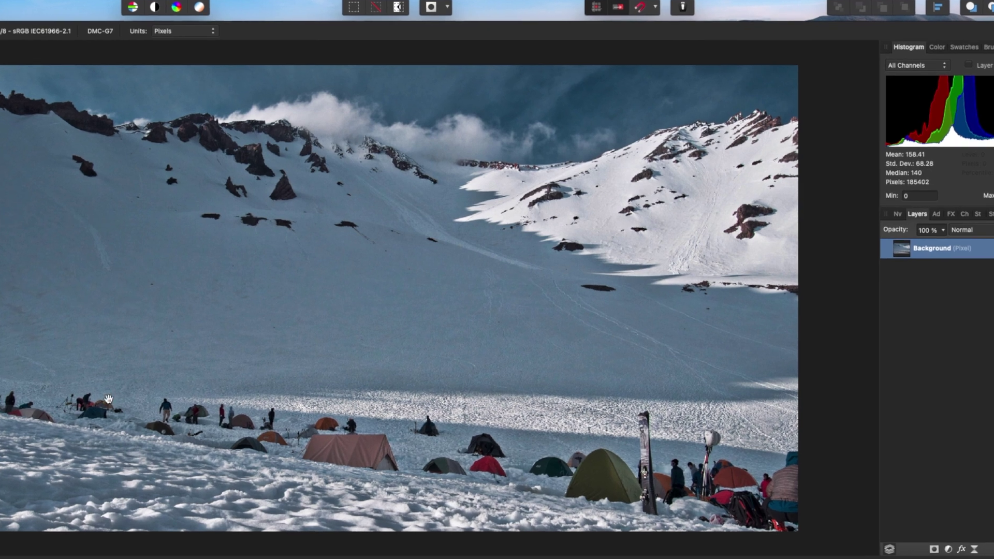
key(super+Tab)
drag(384, 120, 639, 117)
click(590, 167)
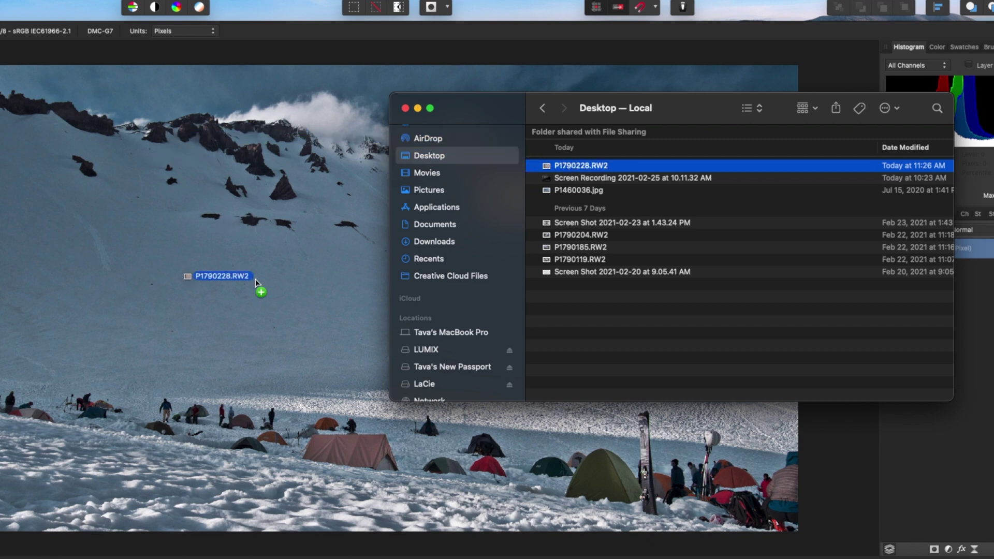
drag(264, 297, 264, 297)
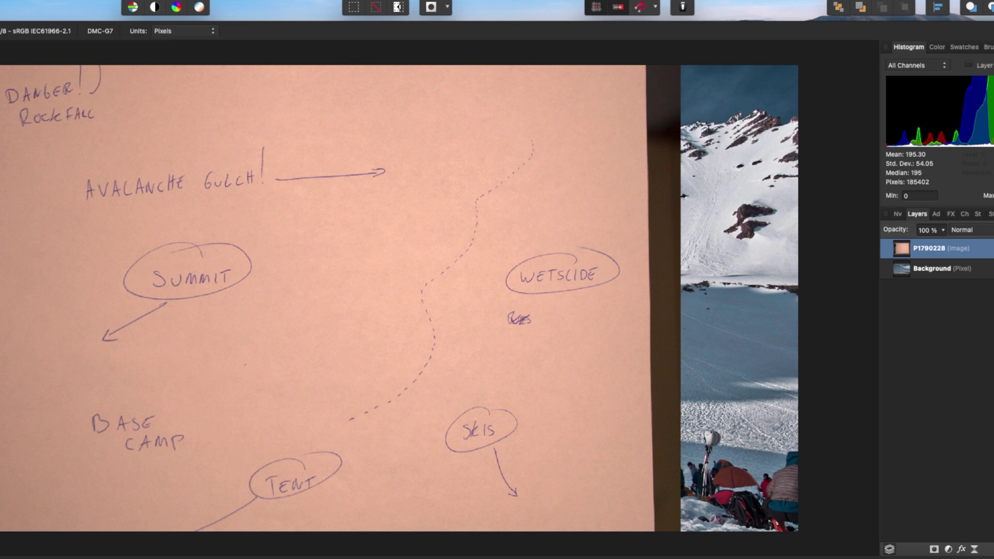
Step: Scale down the handwritten sheet image and position it so the whole sheet lies over the mountain photo
drag(69, 179, 185, 142)
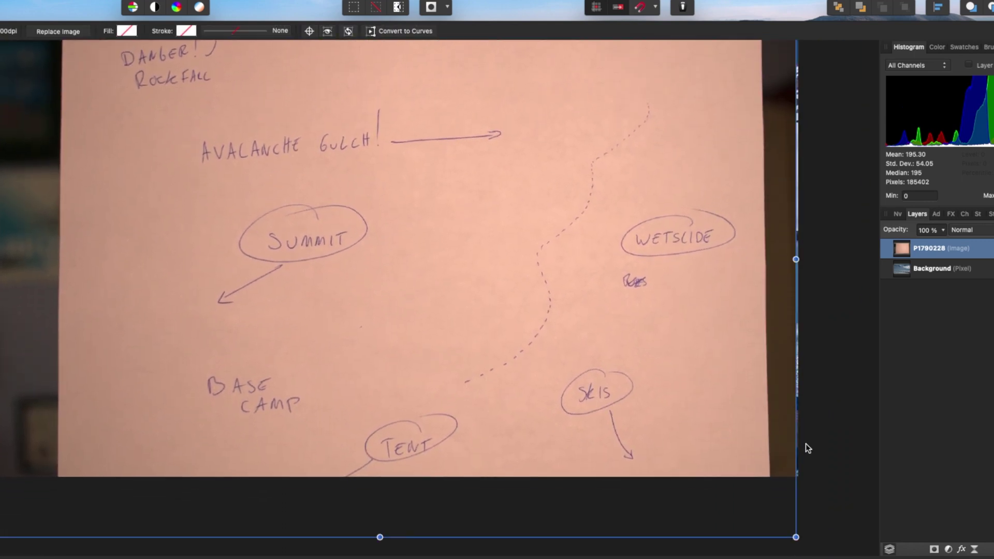
drag(795, 537, 567, 398)
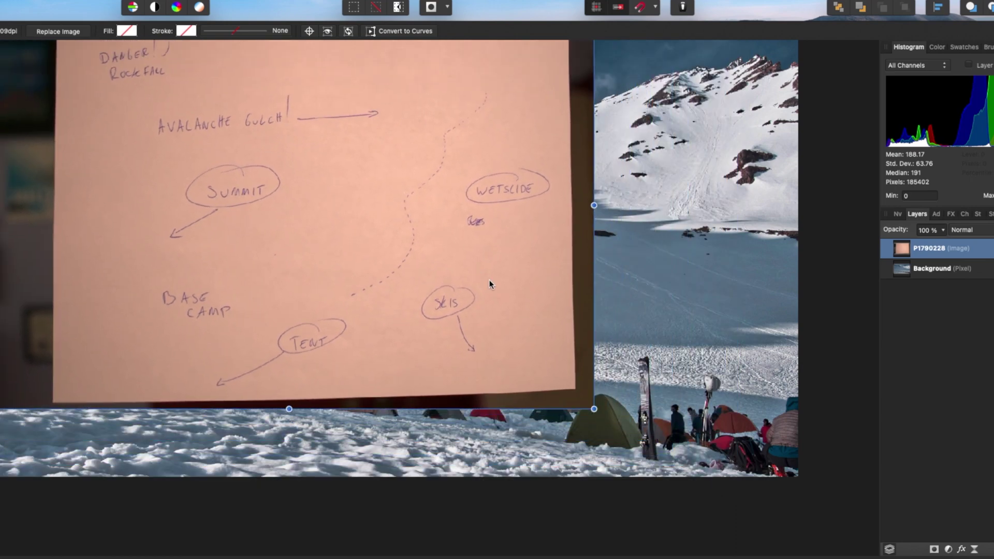
drag(488, 284, 551, 340)
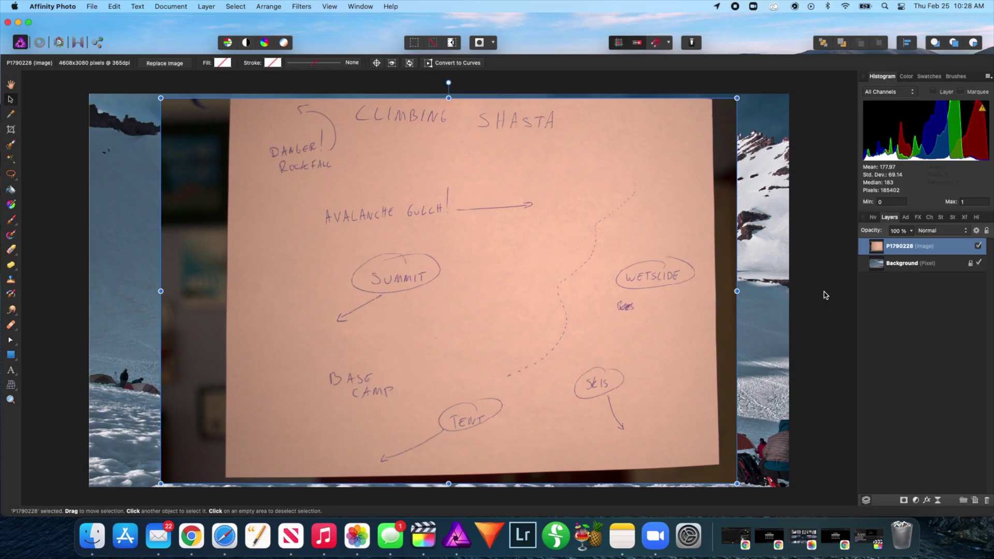
Step: Add an Invert adjustment and nest it in the P1790228 image layer so it affects only the handwritten sheet
click(914, 501)
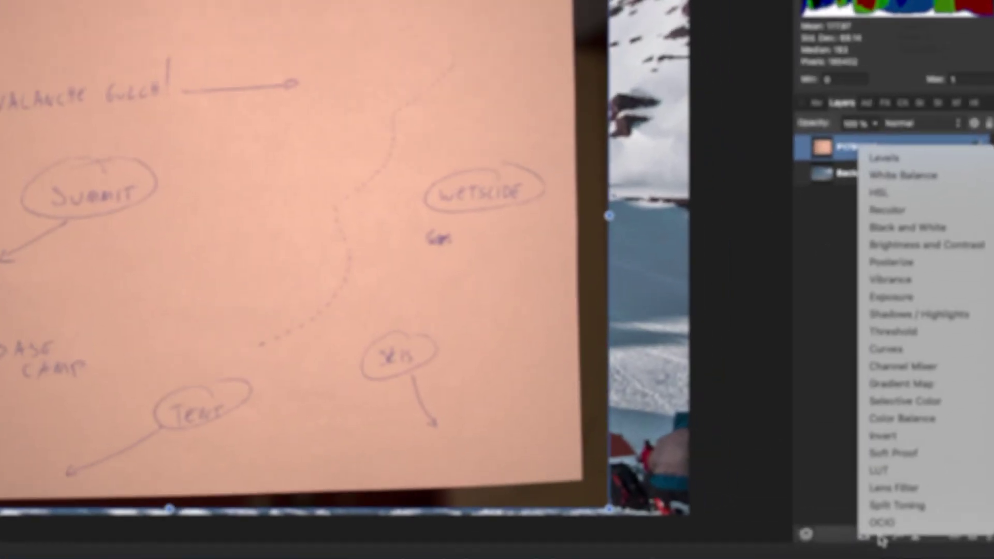
click(885, 437)
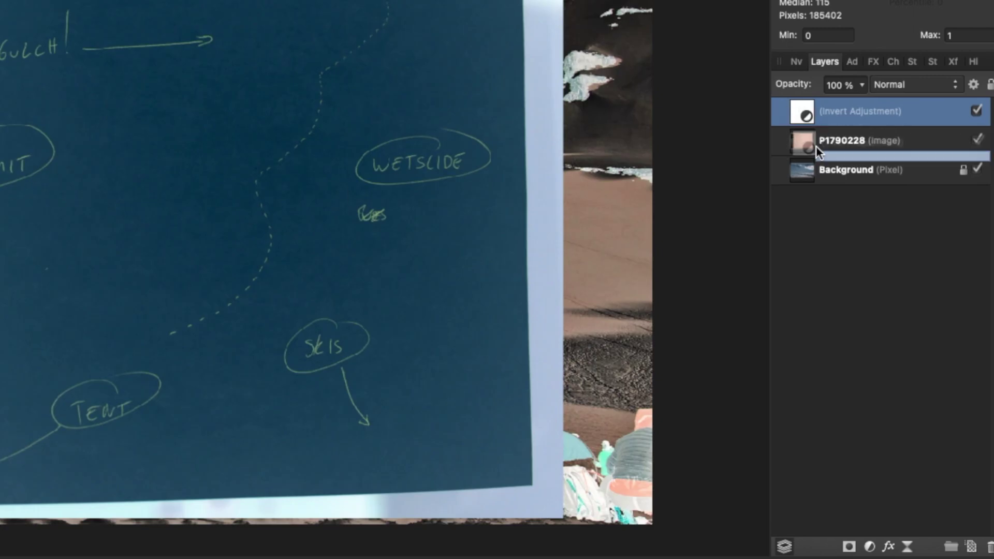
drag(816, 145, 815, 139)
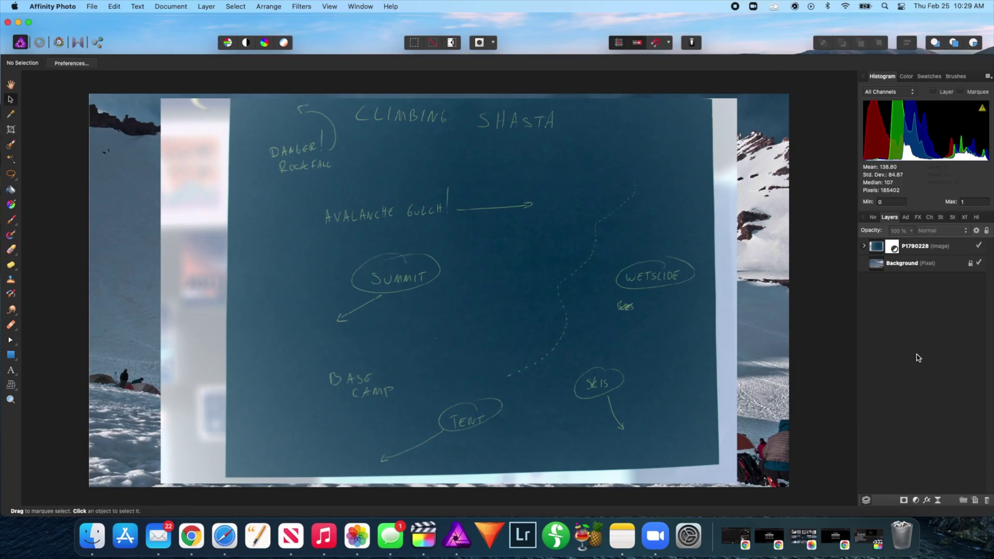
Step: Add a Black and White adjustment with its default values and nest it in the P1790228 layer
click(915, 501)
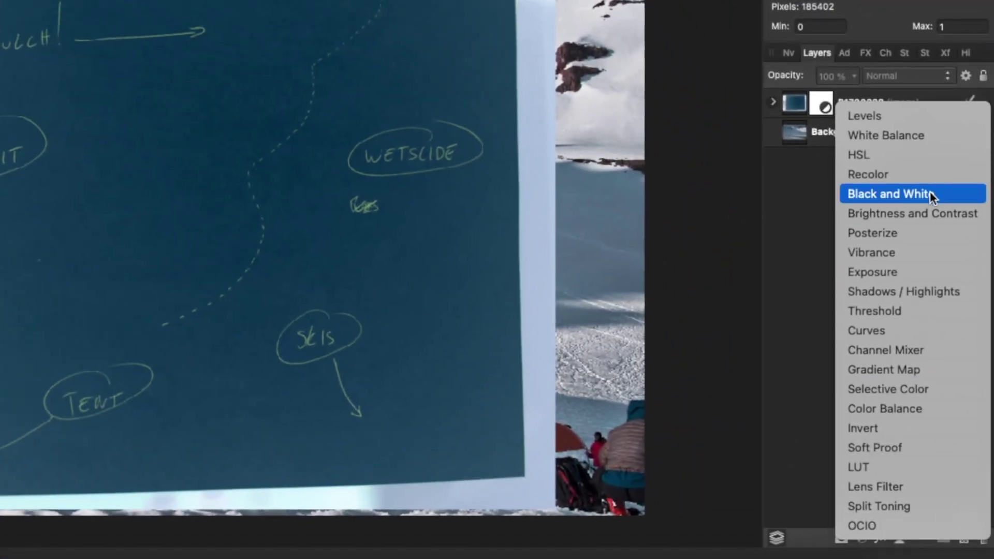
click(930, 193)
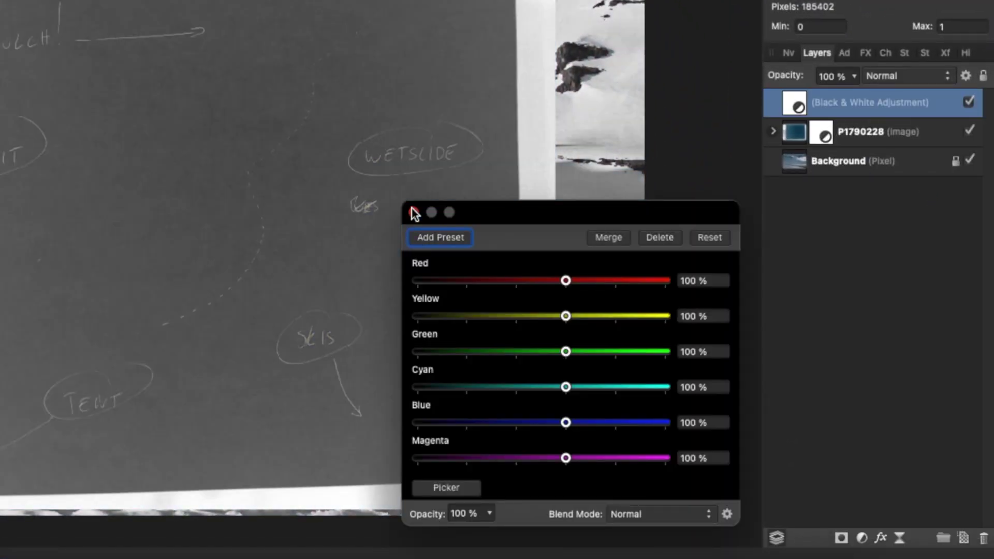
click(414, 212)
drag(805, 126, 791, 129)
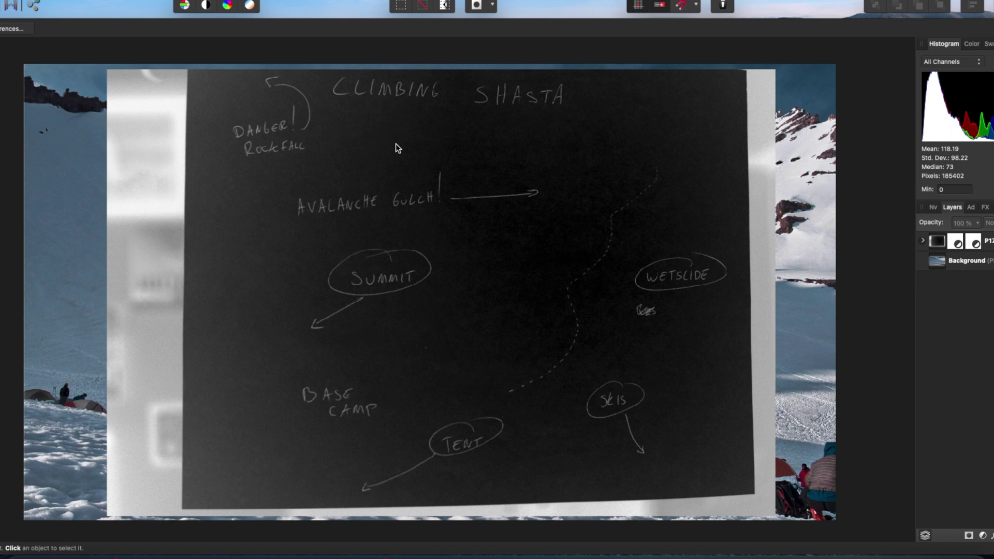
Step: Add a Curves adjustment and steepen the master RGB curve in the shadows to make the paper black and the handwriting white
click(441, 292)
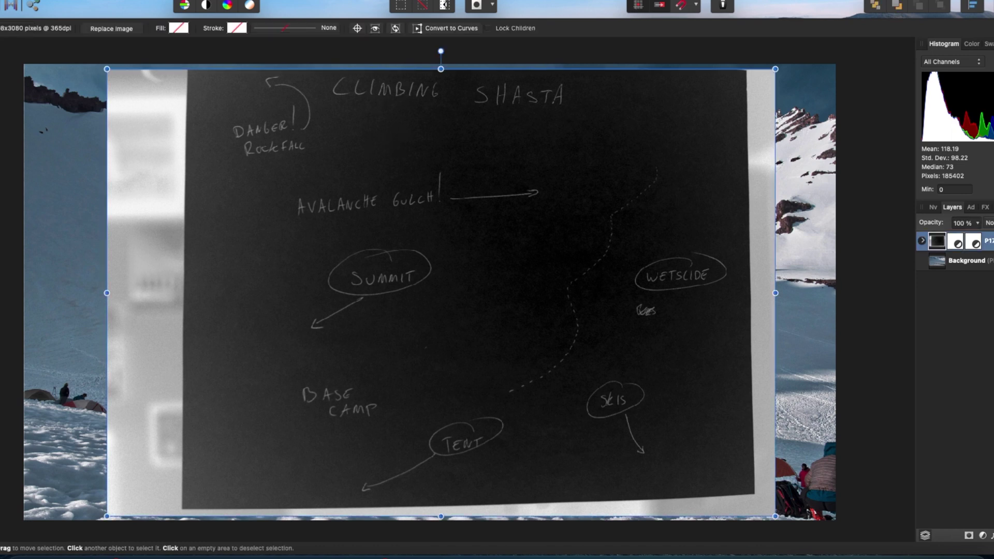
click(983, 536)
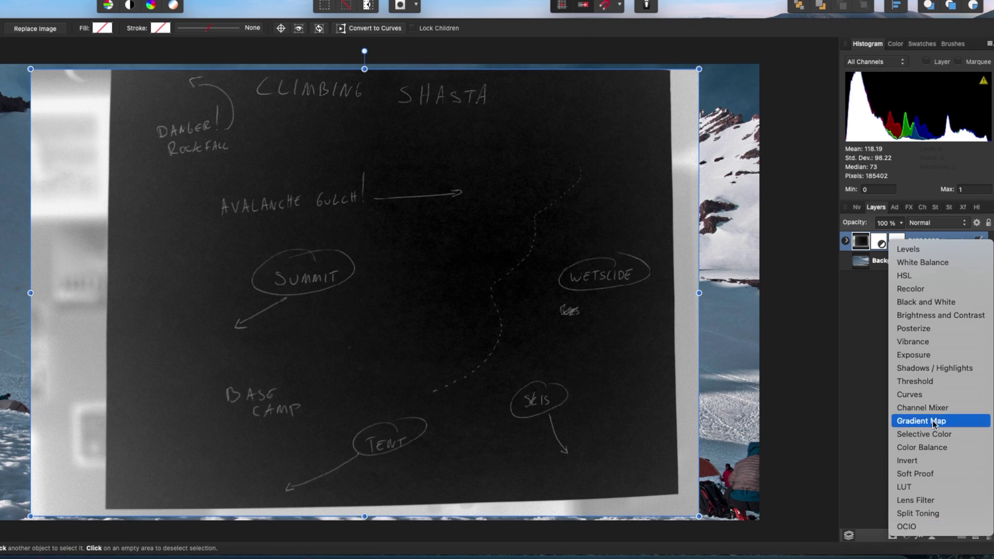
click(930, 396)
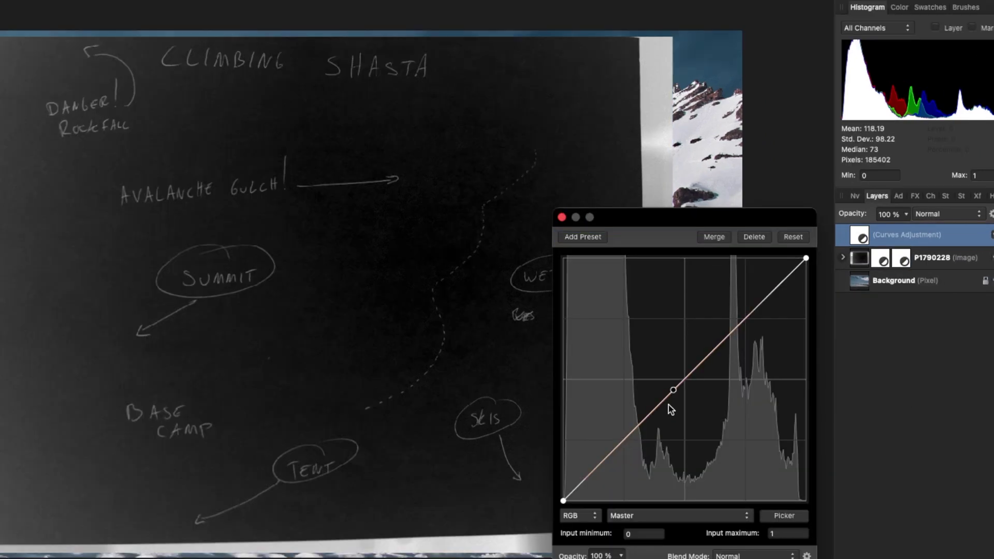
drag(673, 391, 687, 498)
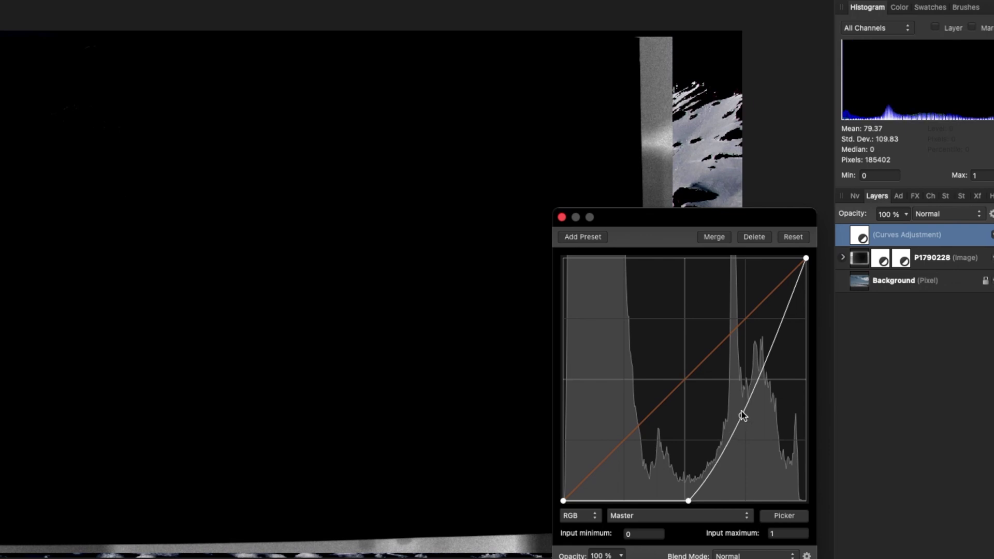
drag(743, 415, 737, 276)
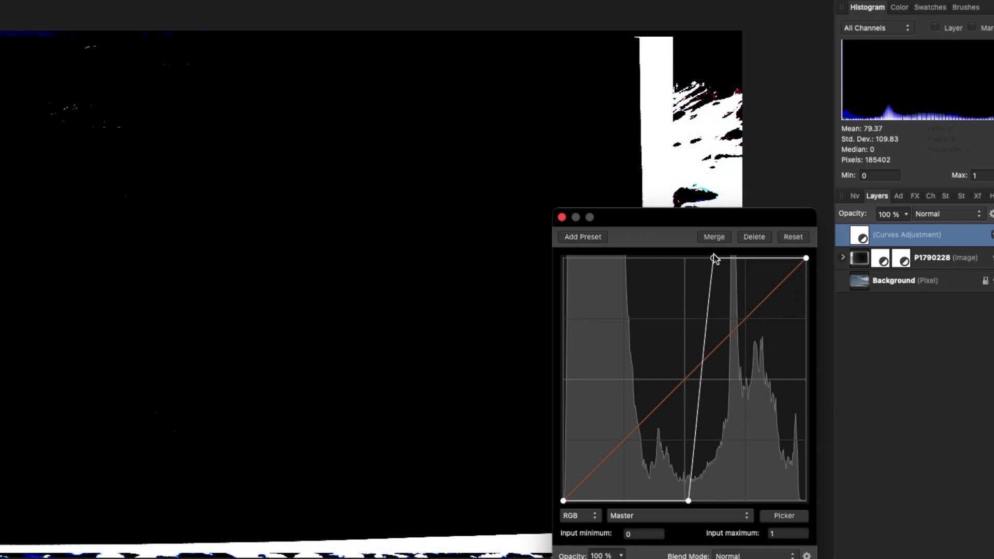
mouse_move(665, 502)
mouse_down()
mouse_move(623, 501)
mouse_move(634, 493)
mouse_up()
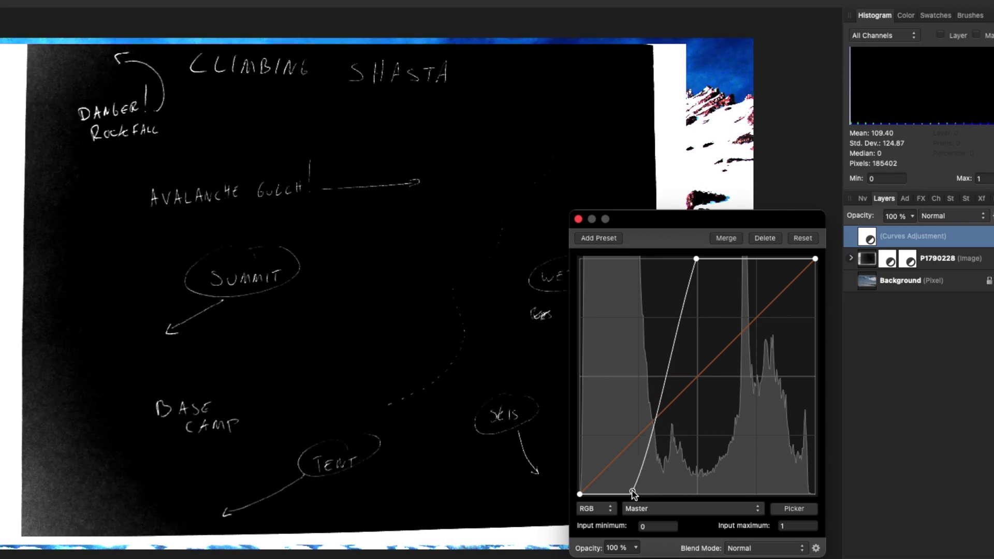
drag(695, 259, 661, 259)
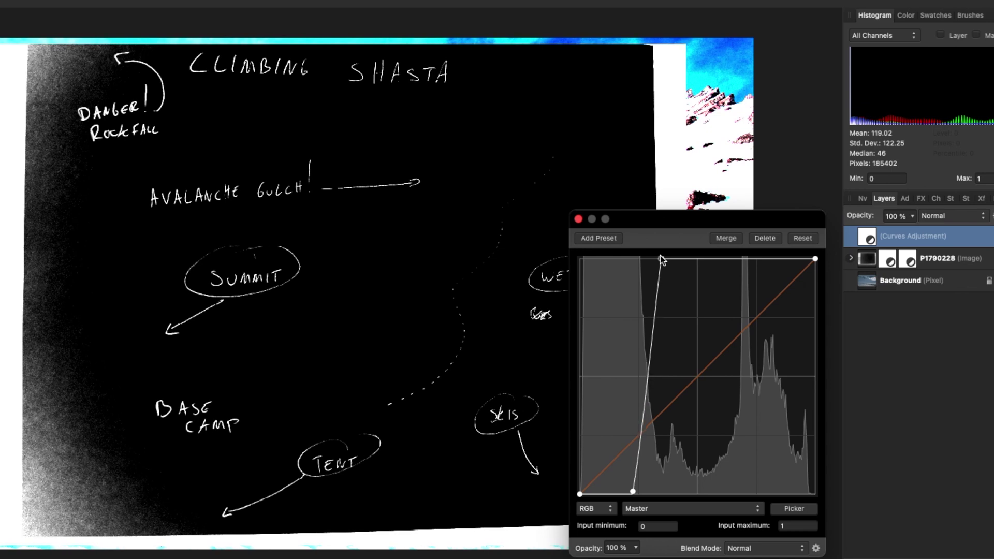
Step: Nest the Curves adjustment in the P1790228 layer and set that layer's blend mode to Screen
drag(649, 219, 842, 171)
drag(855, 214, 848, 213)
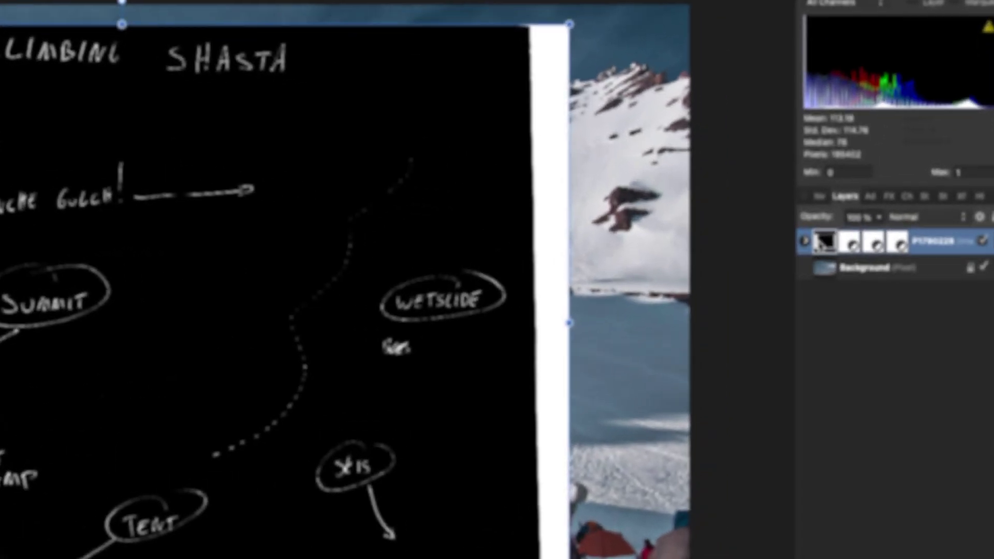
click(916, 217)
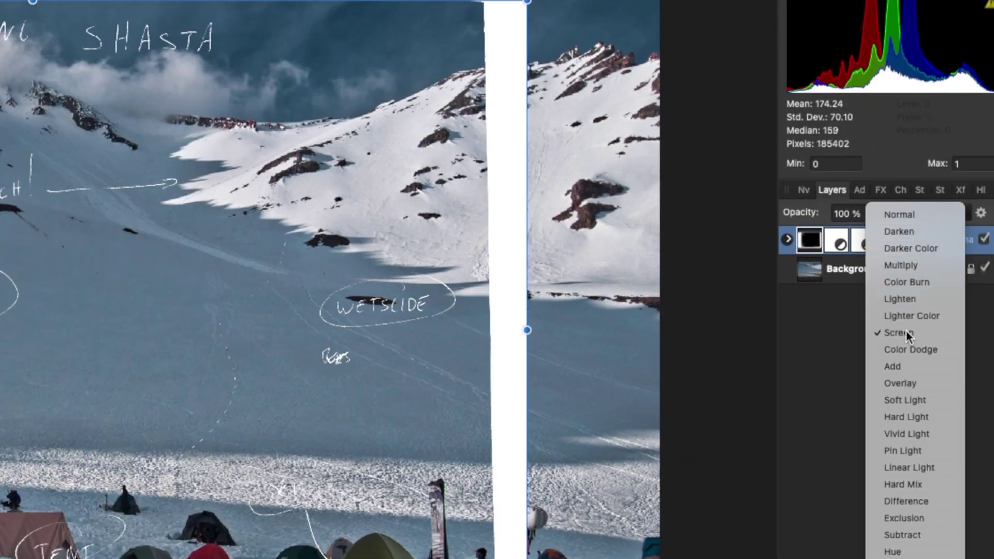
click(906, 331)
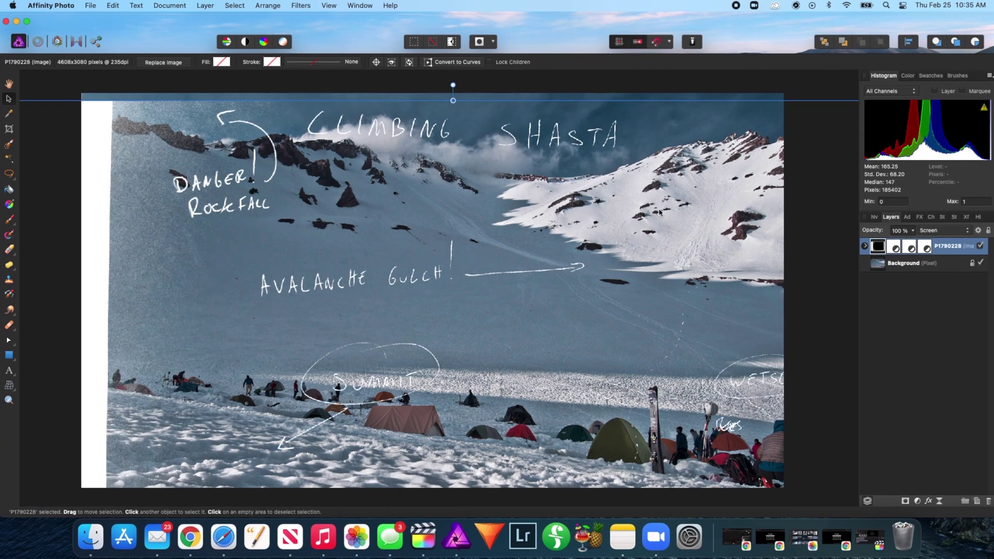
Step: Move the upper handwriting layer down so its "Danger! Rockfall" note sits on the snow slope below the rocks
mouse_move(725, 492)
mouse_down()
mouse_move(257, 201)
mouse_move(244, 286)
mouse_up()
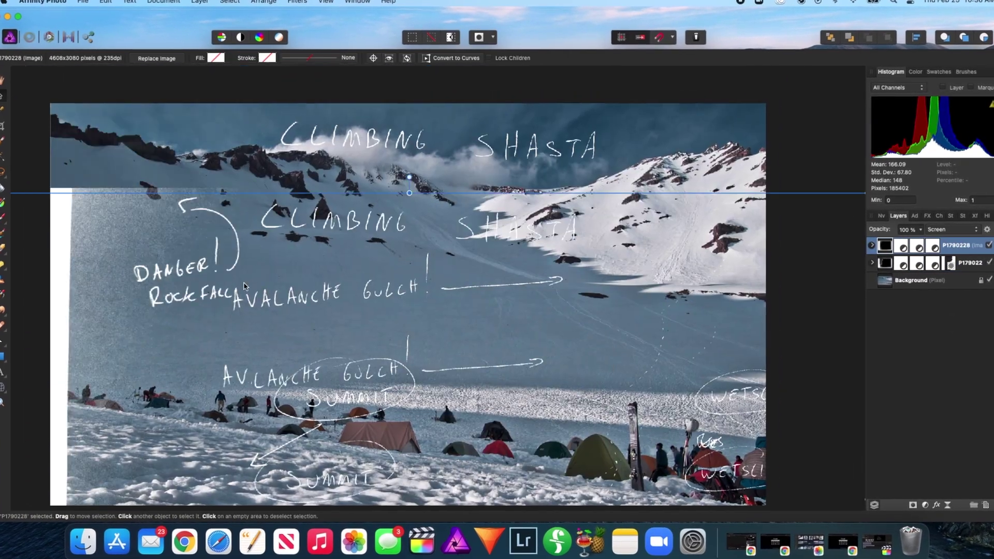